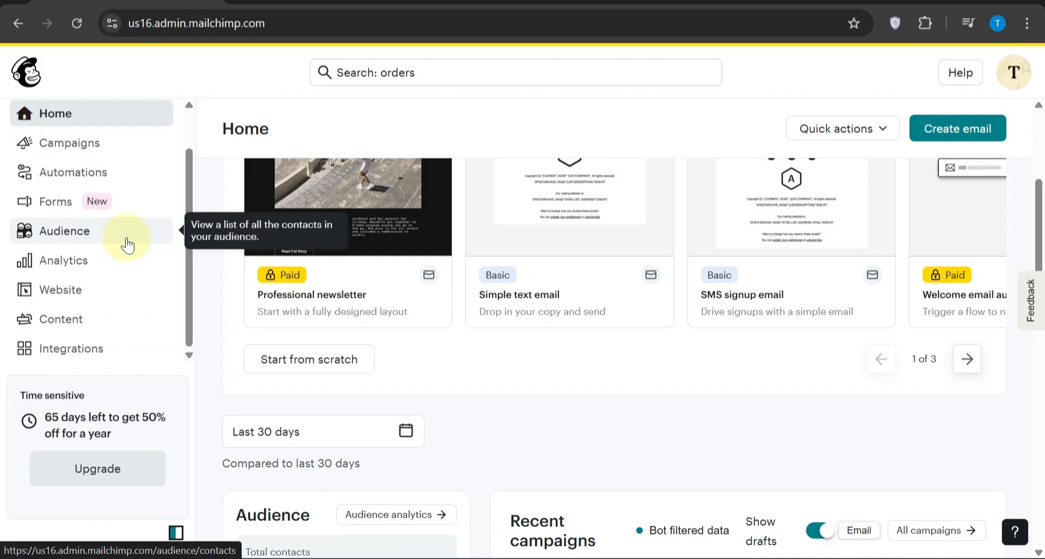
Open the audience's contacts and examine the contact table's columns, including tags, email marketing status and source.
{"action": "left_click", "coordinate": [128, 245]}
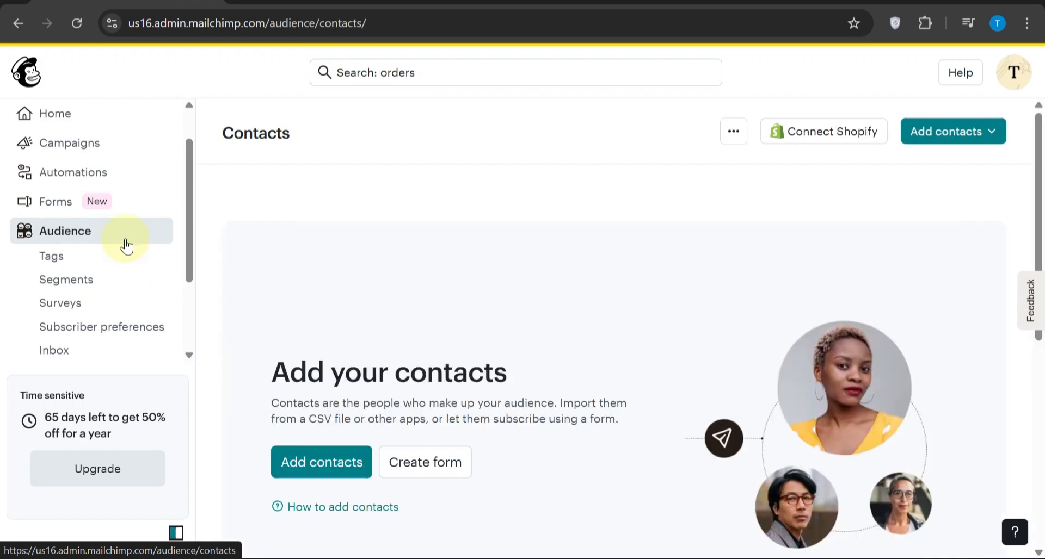
{"action": "scroll", "coordinate": [377, 416], "scroll_direction": "down", "scroll_amount": 7}
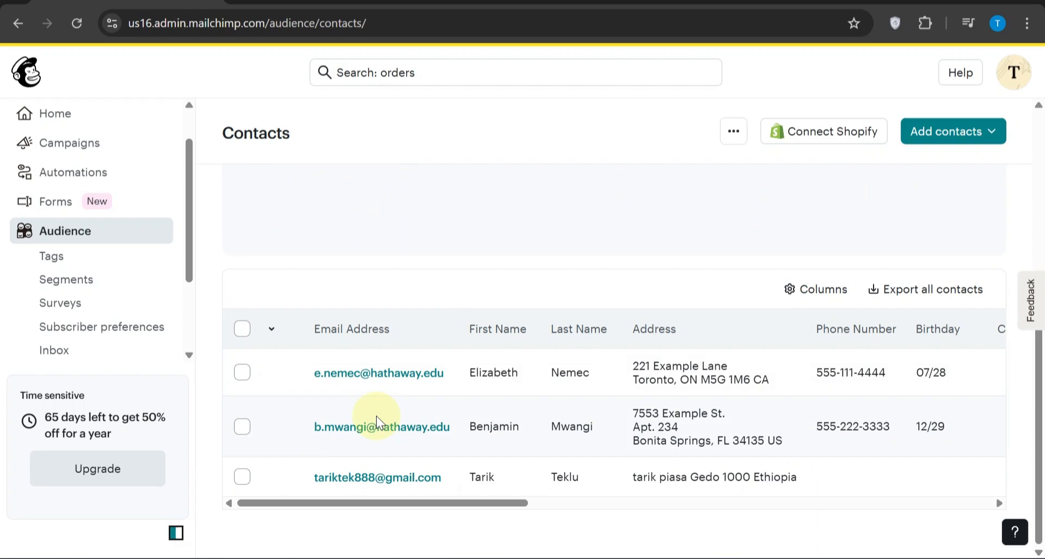
{"action": "scroll", "coordinate": [377, 416], "scroll_direction": "up", "scroll_amount": 2}
{"action": "scroll", "coordinate": [377, 417], "scroll_direction": "down", "scroll_amount": 2}
{"action": "scroll", "coordinate": [391, 355], "scroll_direction": "up", "scroll_amount": 5}
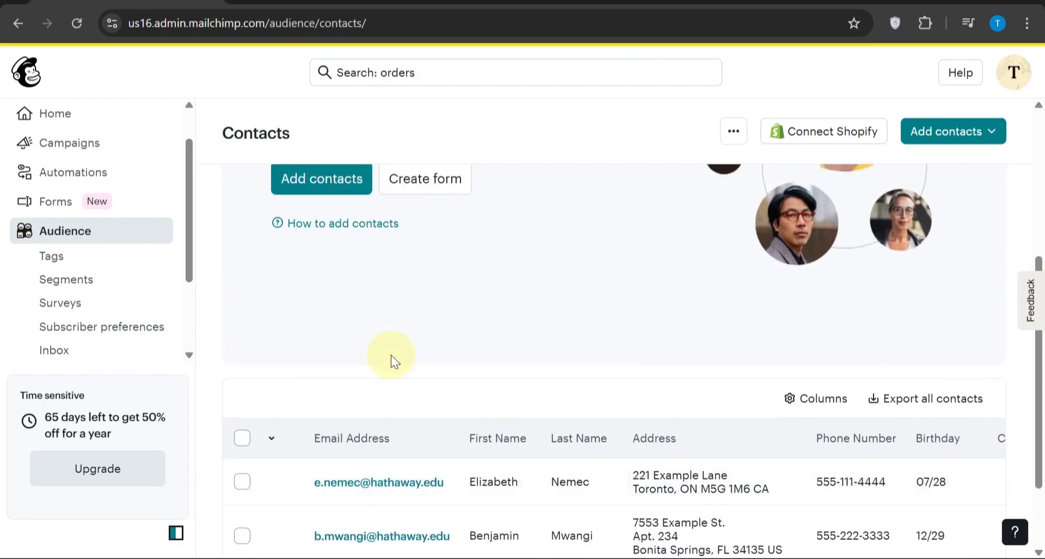
{"action": "scroll", "coordinate": [391, 355], "scroll_direction": "up", "scroll_amount": 1}
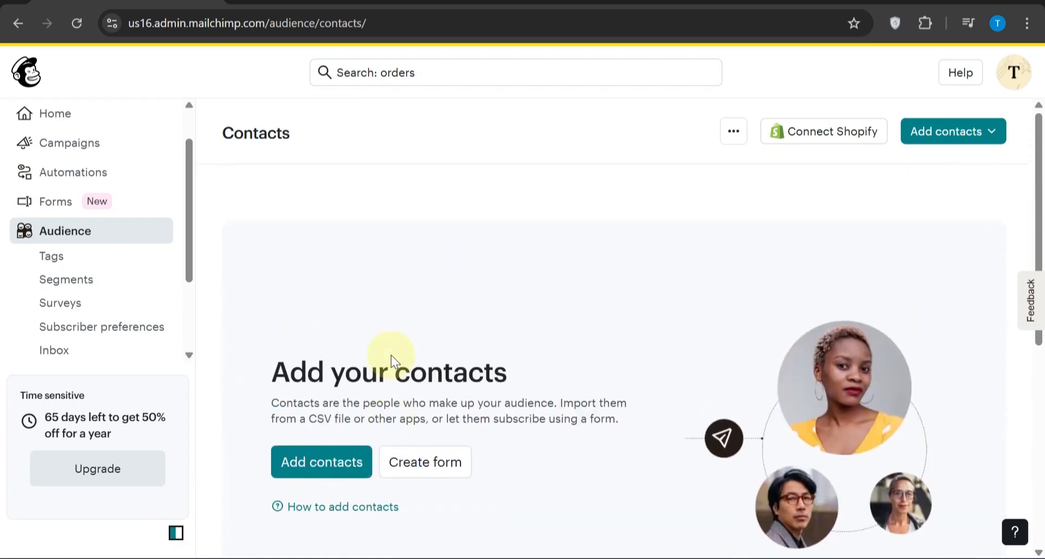
{"action": "scroll", "coordinate": [390, 355], "scroll_direction": "down", "scroll_amount": 6}
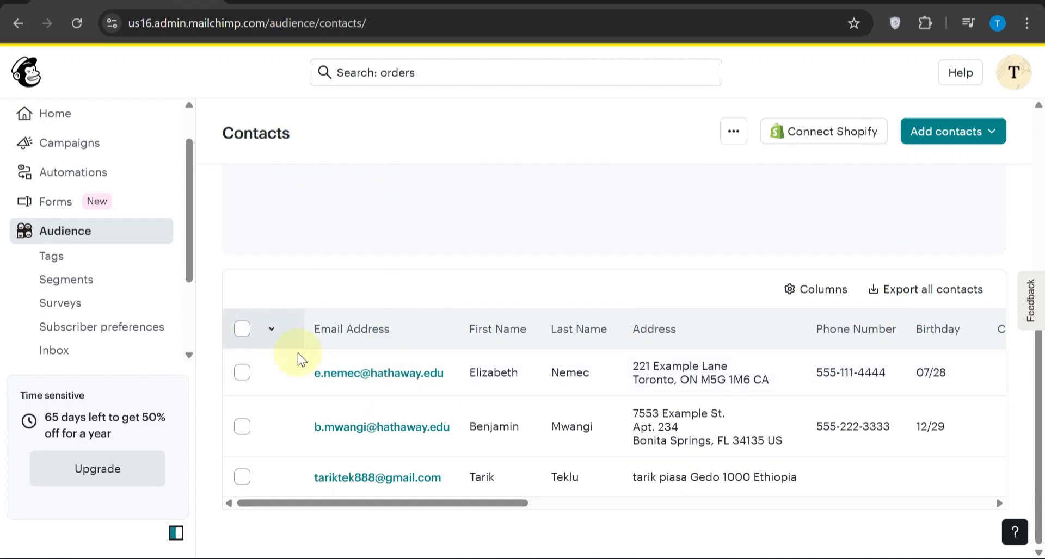
{"action": "scroll", "coordinate": [674, 383], "scroll_direction": "right", "scroll_amount": 4}
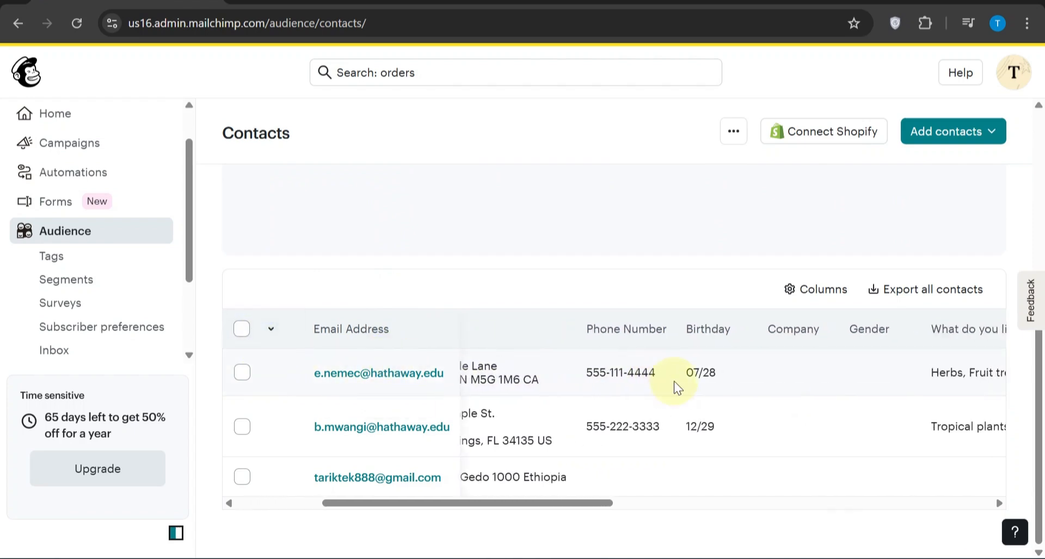
{"action": "scroll", "coordinate": [675, 383], "scroll_direction": "right", "scroll_amount": 4}
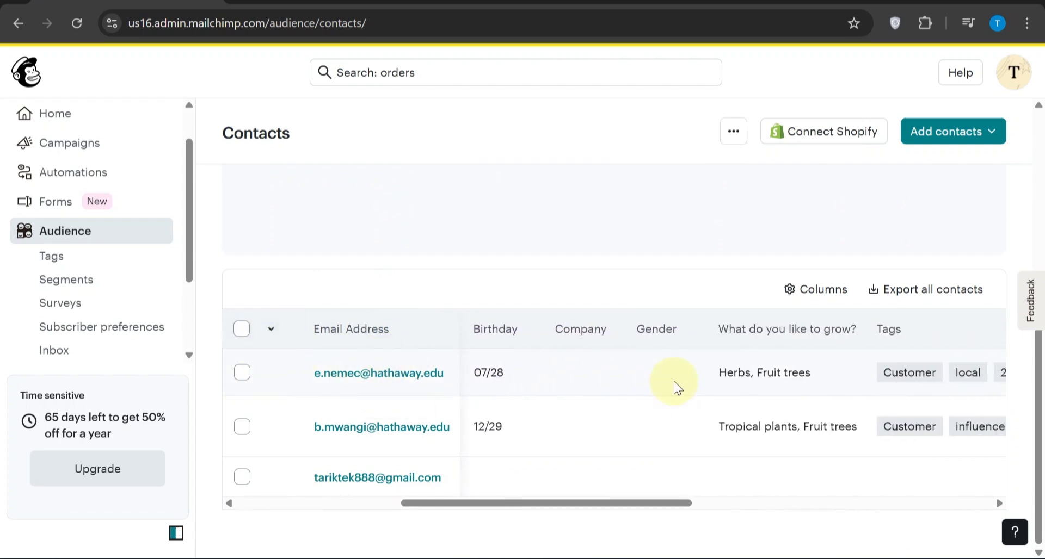
{"action": "scroll", "coordinate": [674, 381], "scroll_direction": "right", "scroll_amount": 6}
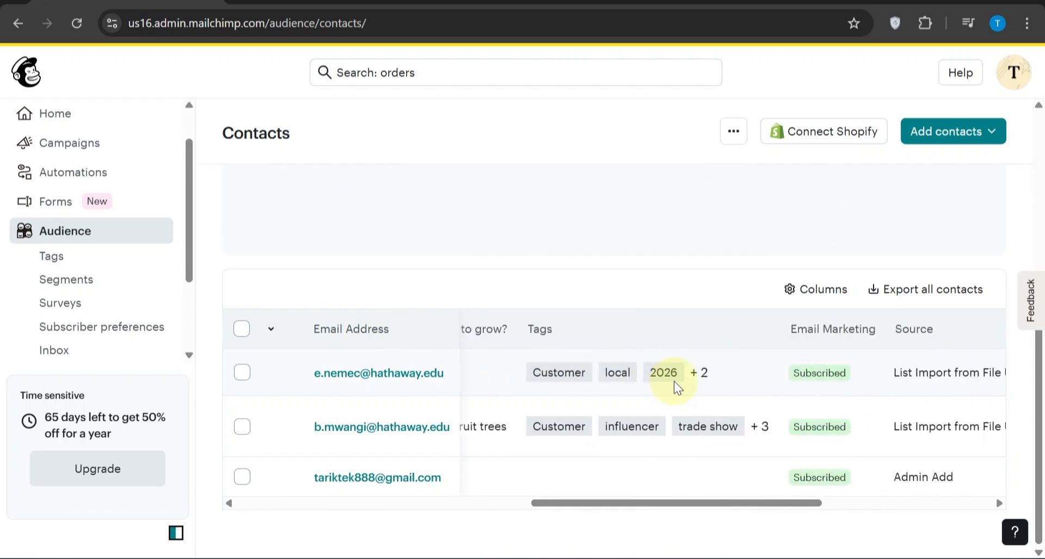
{"action": "scroll", "coordinate": [674, 381], "scroll_direction": "right", "scroll_amount": 2}
{"action": "scroll", "coordinate": [674, 381], "scroll_direction": "left", "scroll_amount": 7}
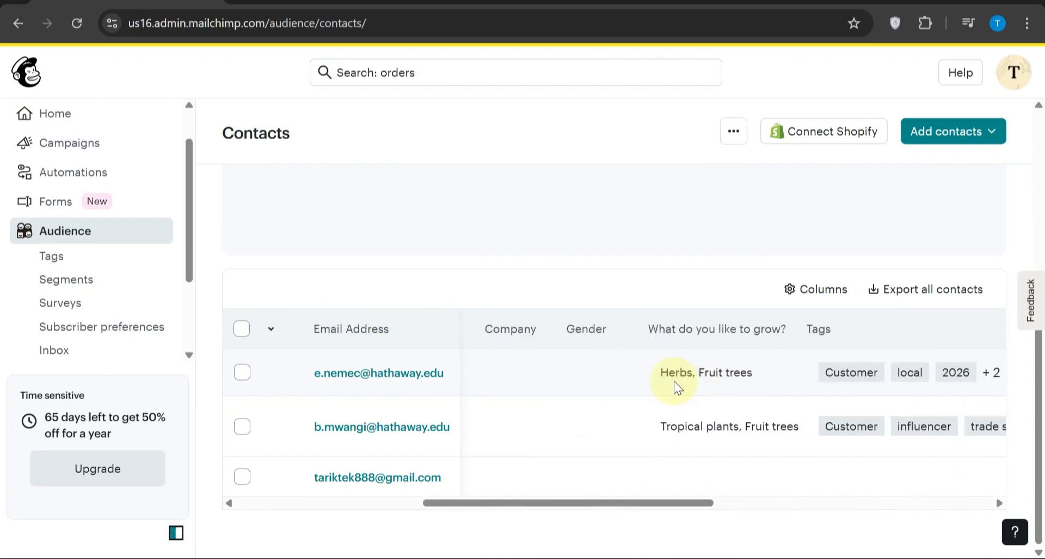
{"action": "scroll", "coordinate": [674, 381], "scroll_direction": "left", "scroll_amount": 5}
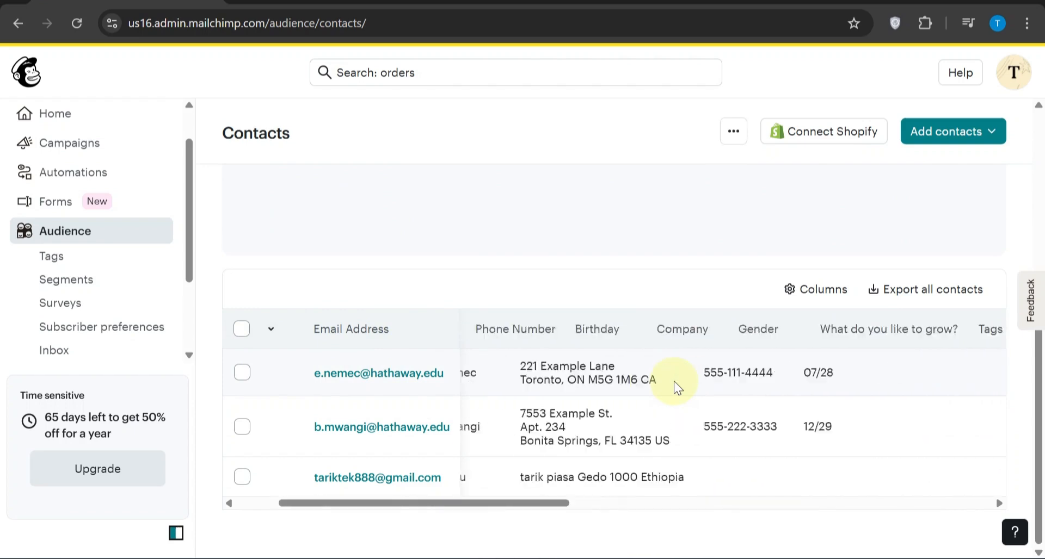
Create a new audience tag named "vip customer".
{"action": "left_click", "coordinate": [54, 259]}
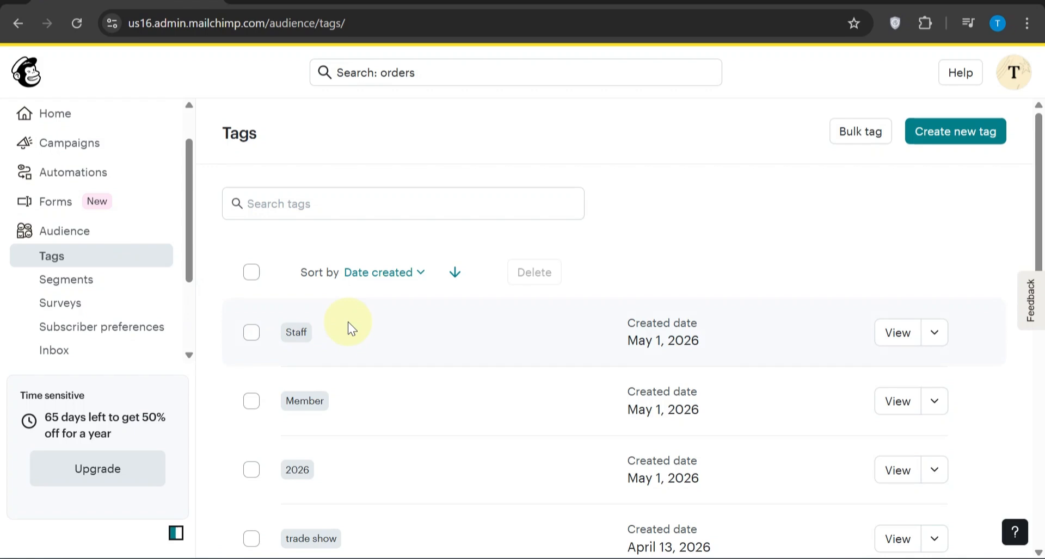
{"action": "scroll", "coordinate": [348, 324], "scroll_direction": "down", "scroll_amount": 2}
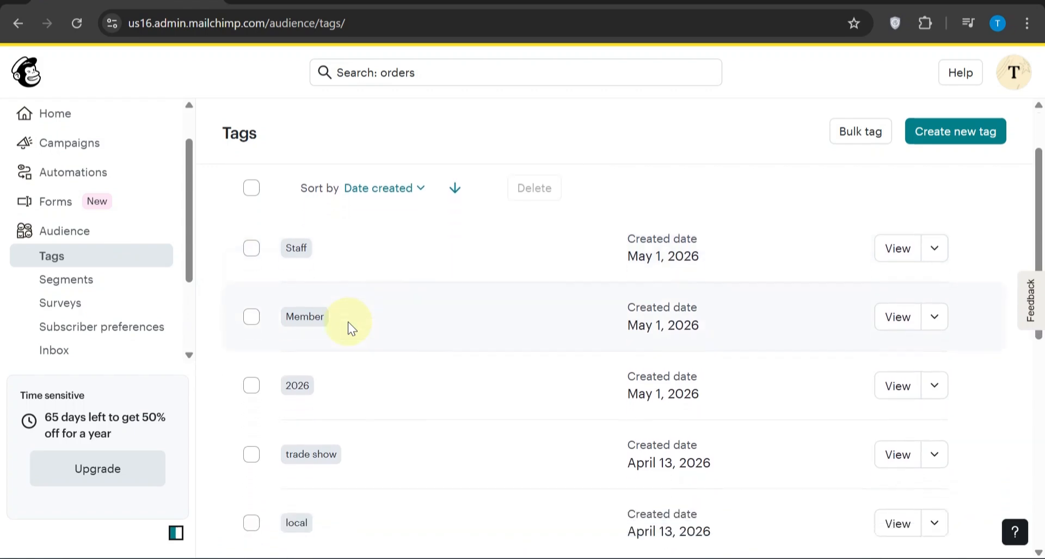
{"action": "scroll", "coordinate": [347, 323], "scroll_direction": "up", "scroll_amount": 2}
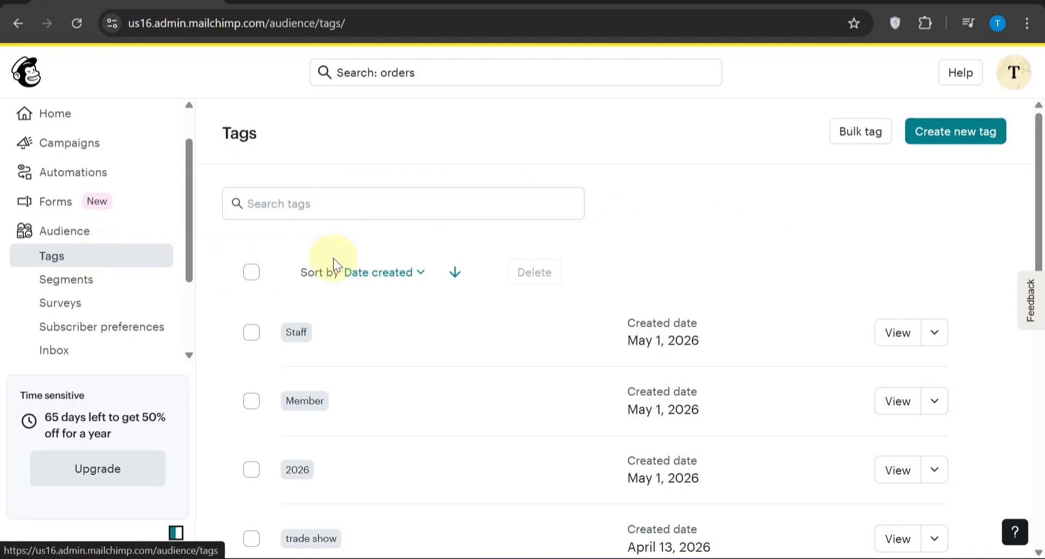
{"action": "left_click", "coordinate": [962, 131]}
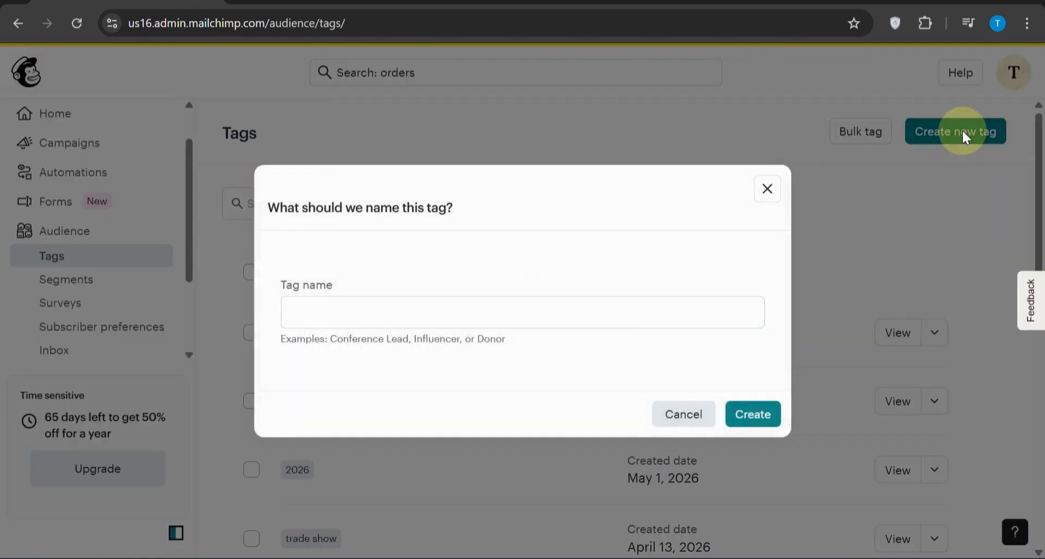
{"action": "left_click", "coordinate": [304, 313]}
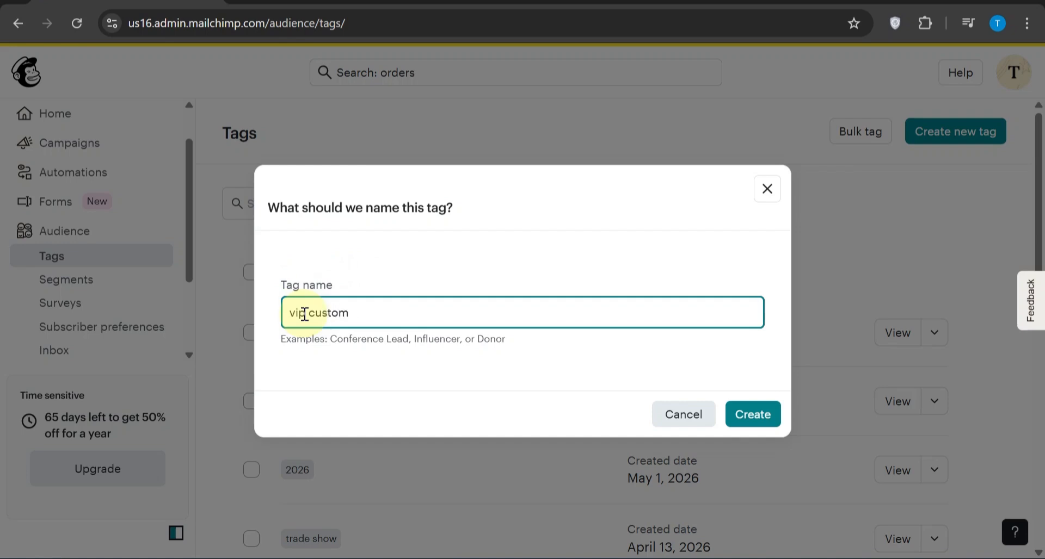
{"action": "left_click", "coordinate": [753, 428]}
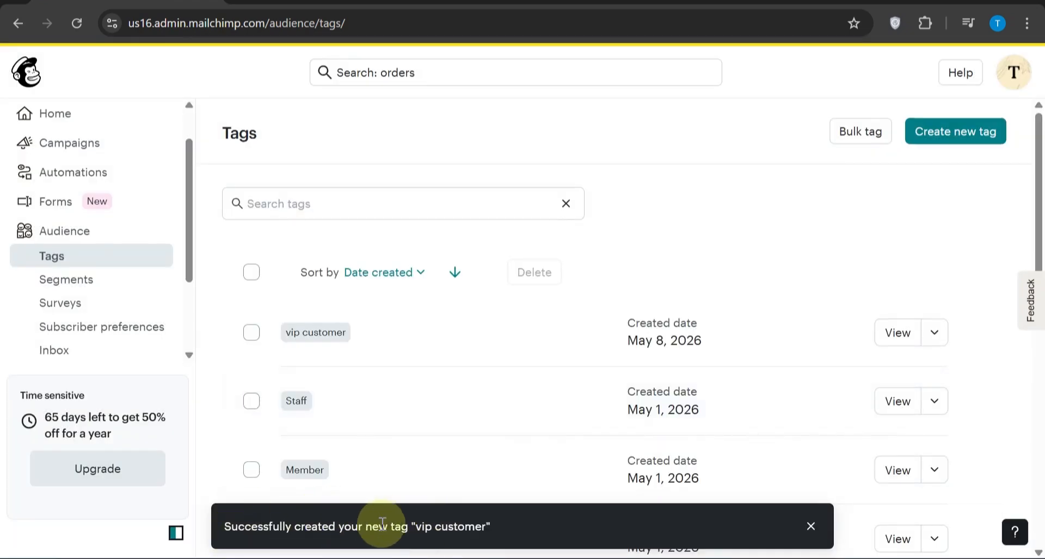
{"action": "scroll", "coordinate": [399, 344], "scroll_direction": "down", "scroll_amount": 1}
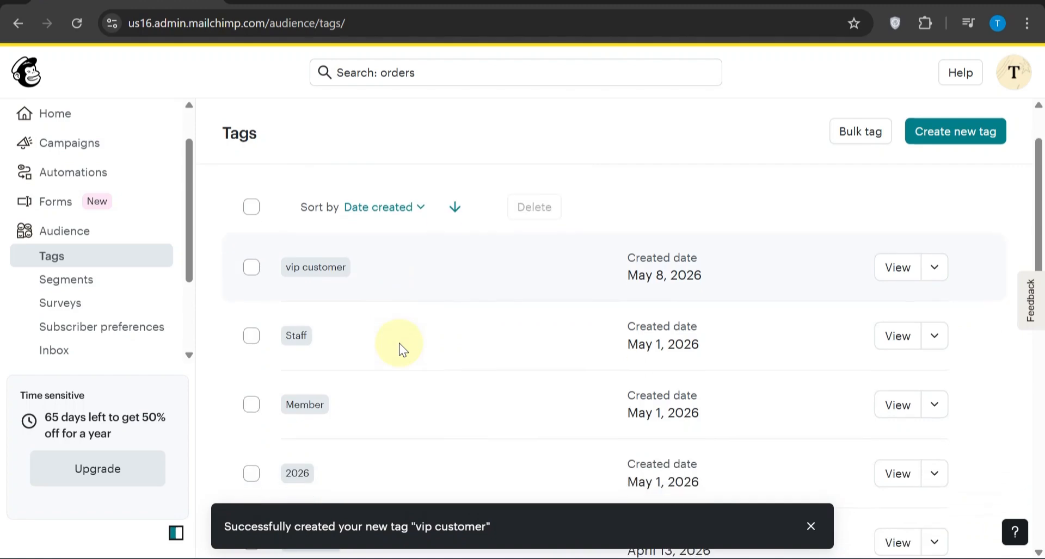
Apply the "vip customer" tag to the first contact in the audience and check that contact's tags in the table.
{"action": "left_click", "coordinate": [75, 238]}
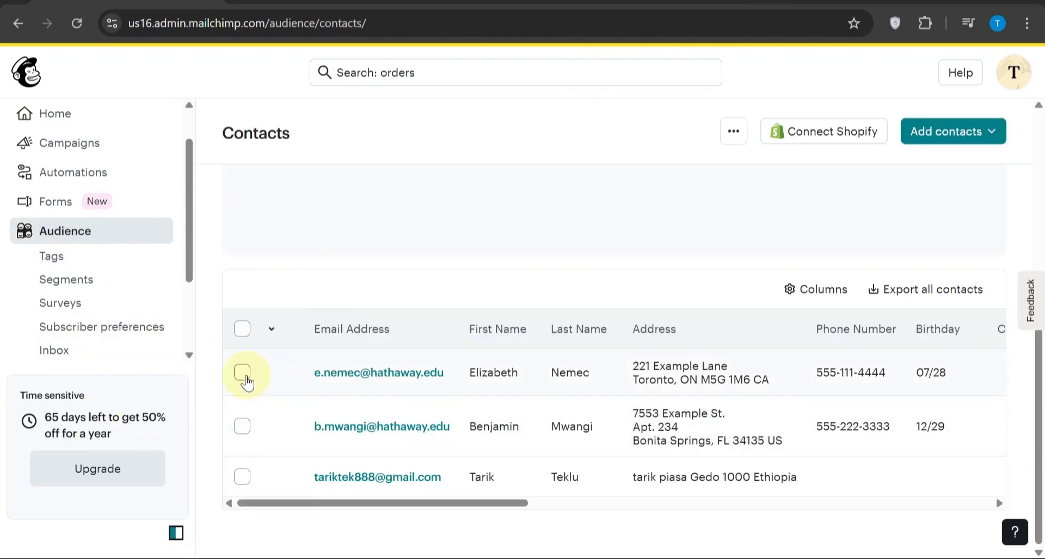
{"action": "left_click", "coordinate": [243, 374]}
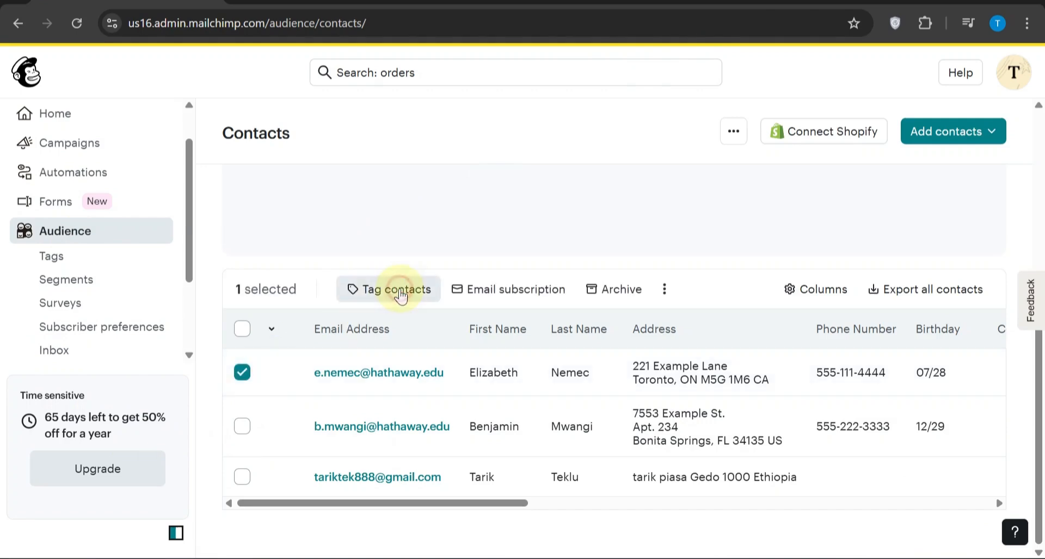
{"action": "left_click", "coordinate": [400, 293]}
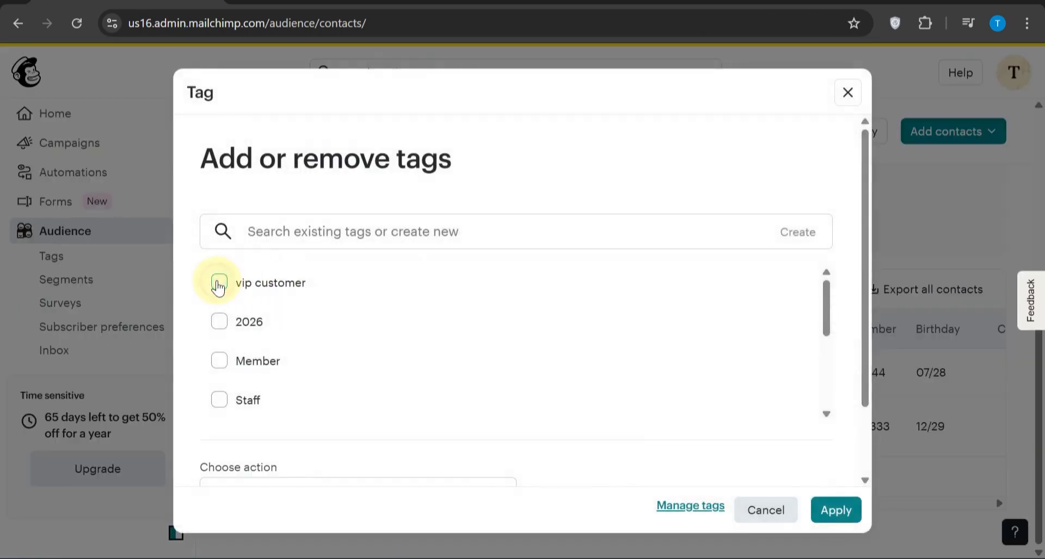
{"action": "left_click", "coordinate": [218, 284]}
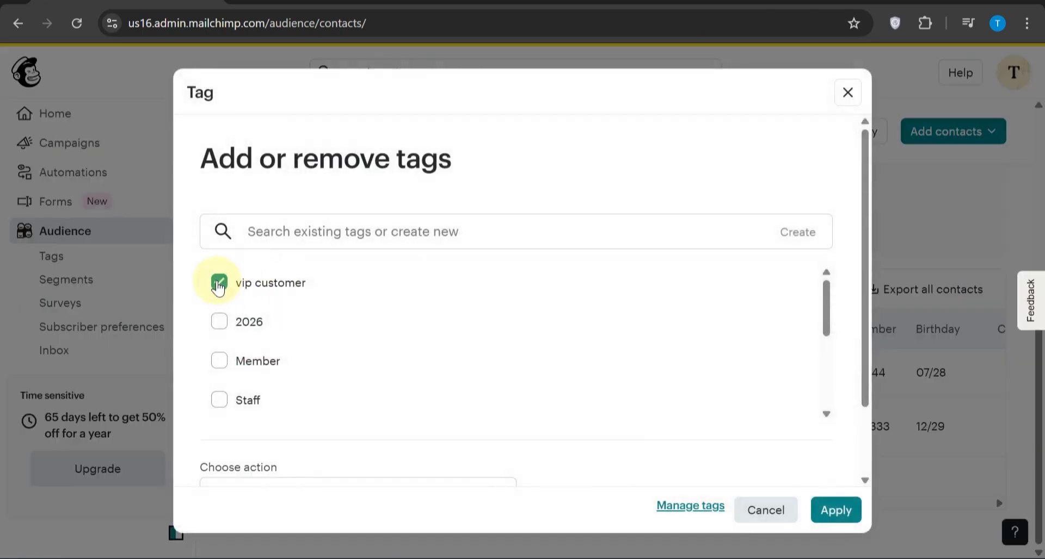
{"action": "left_click", "coordinate": [829, 514]}
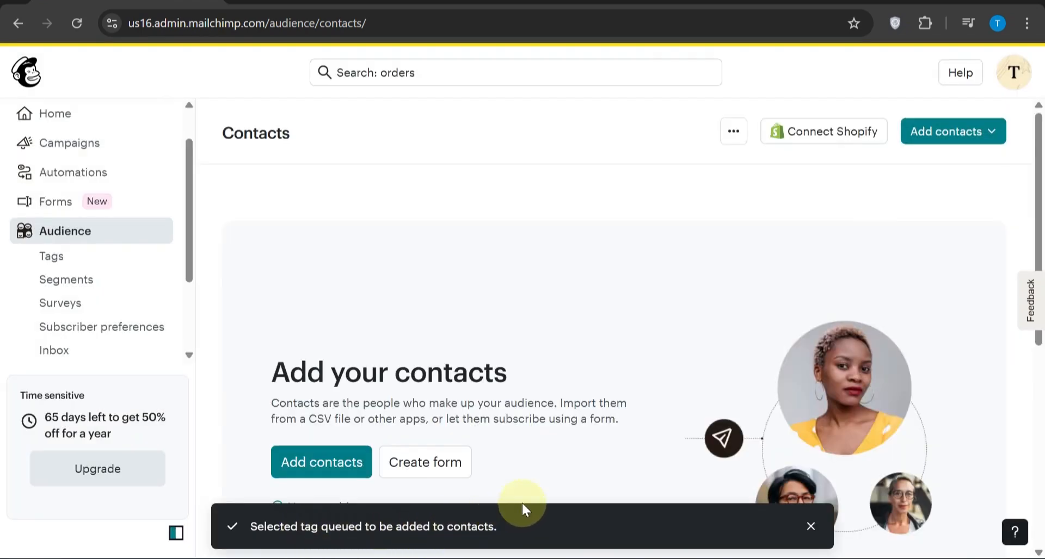
{"action": "left_click", "coordinate": [809, 525]}
{"action": "scroll", "coordinate": [526, 426], "scroll_direction": "down", "scroll_amount": 5}
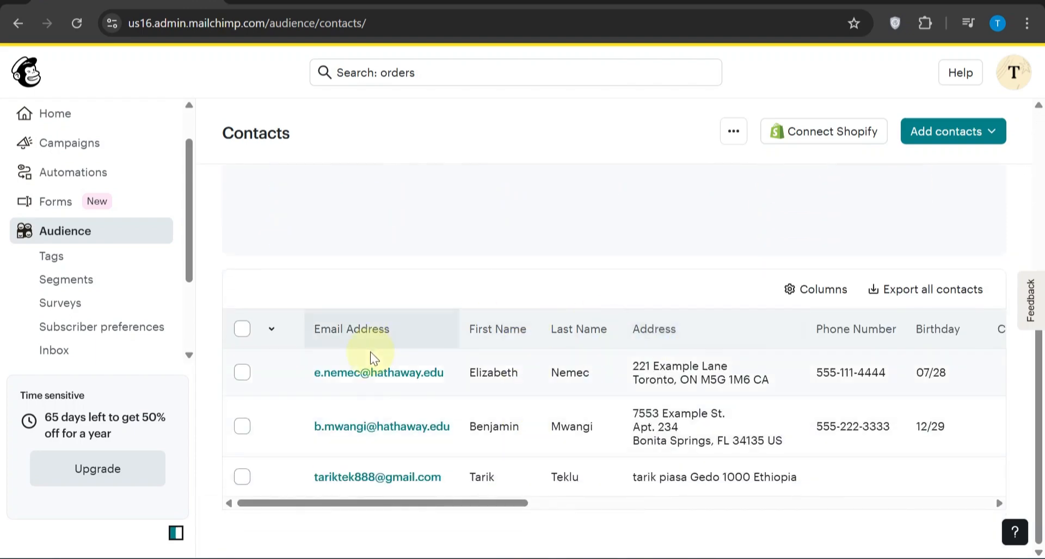
{"action": "scroll", "coordinate": [410, 386], "scroll_direction": "right", "scroll_amount": 10}
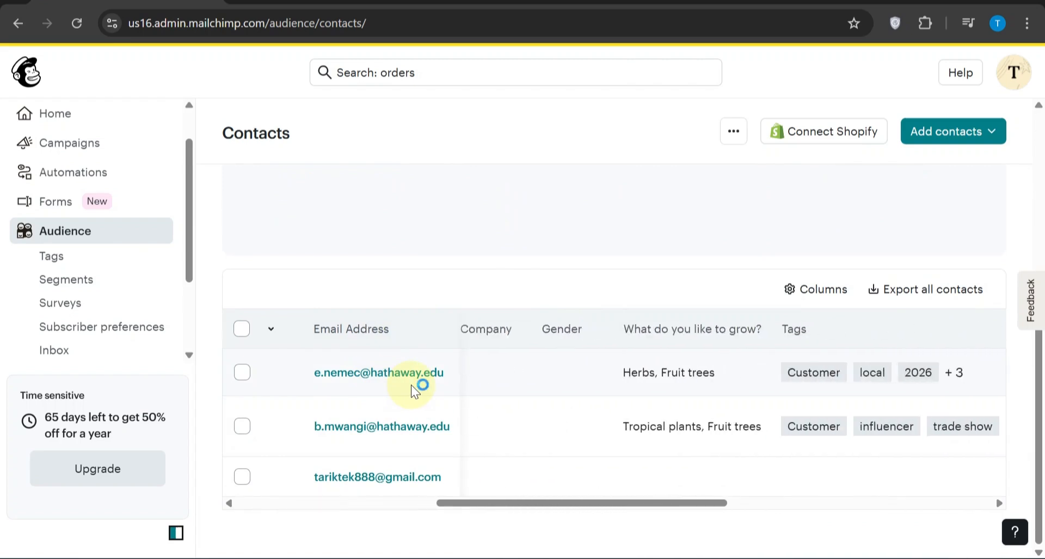
{"action": "scroll", "coordinate": [410, 385], "scroll_direction": "right", "scroll_amount": 3}
{"action": "scroll", "coordinate": [723, 380], "scroll_direction": "right", "scroll_amount": 8}
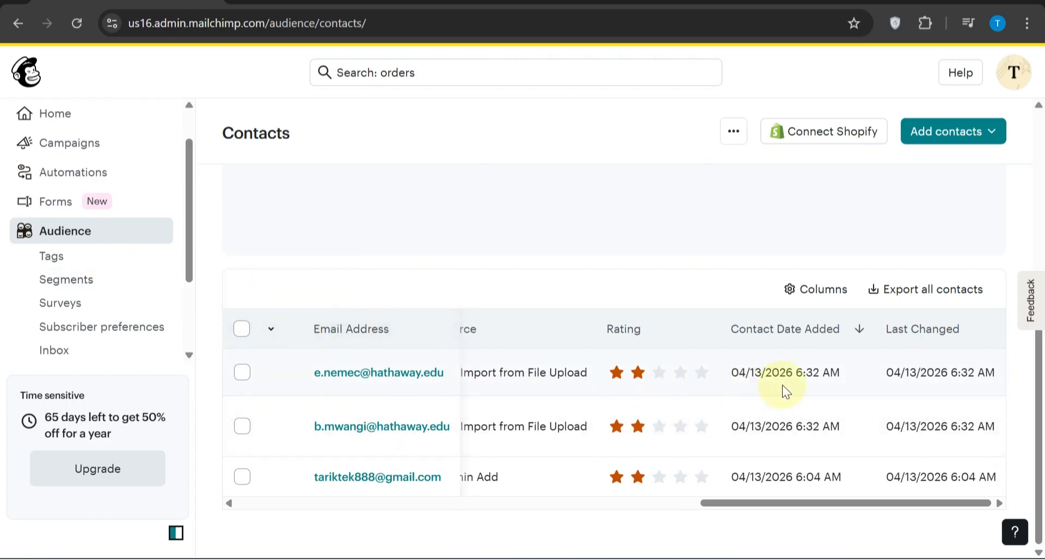
{"action": "scroll", "coordinate": [781, 385], "scroll_direction": "left", "scroll_amount": 5}
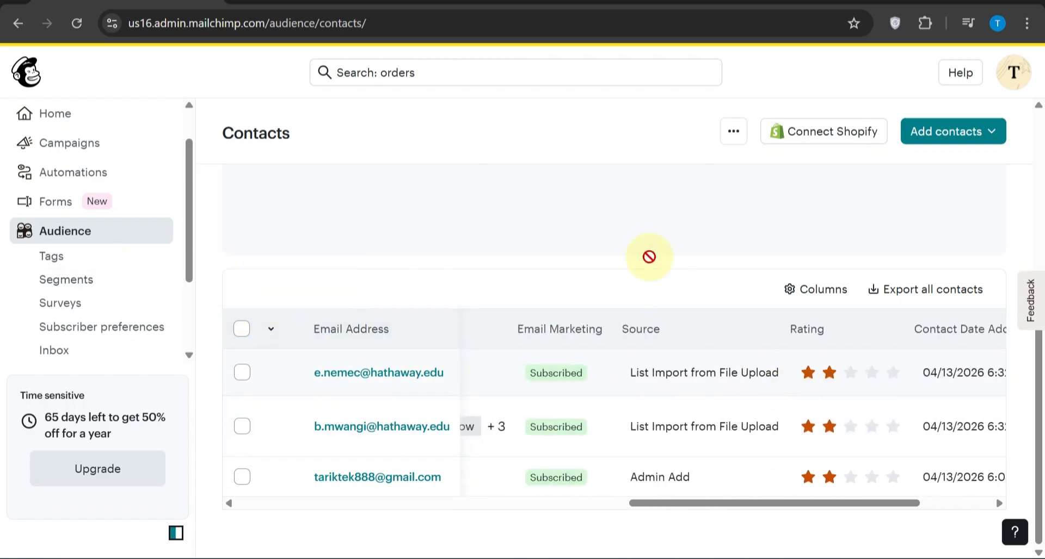
Search the site for "groups" and open the Groups page.
{"action": "left_click", "coordinate": [471, 73]}
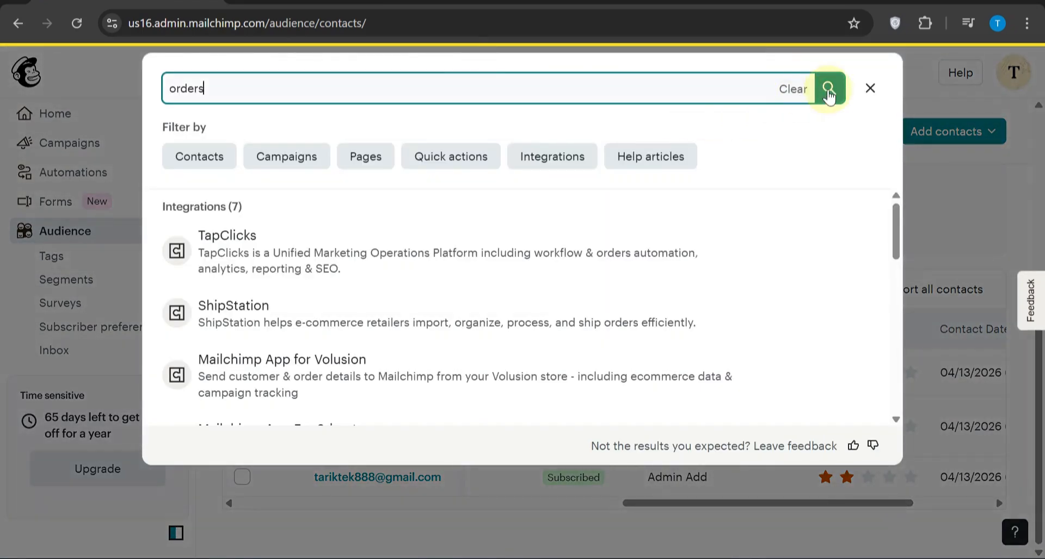
{"action": "left_click", "coordinate": [793, 89]}
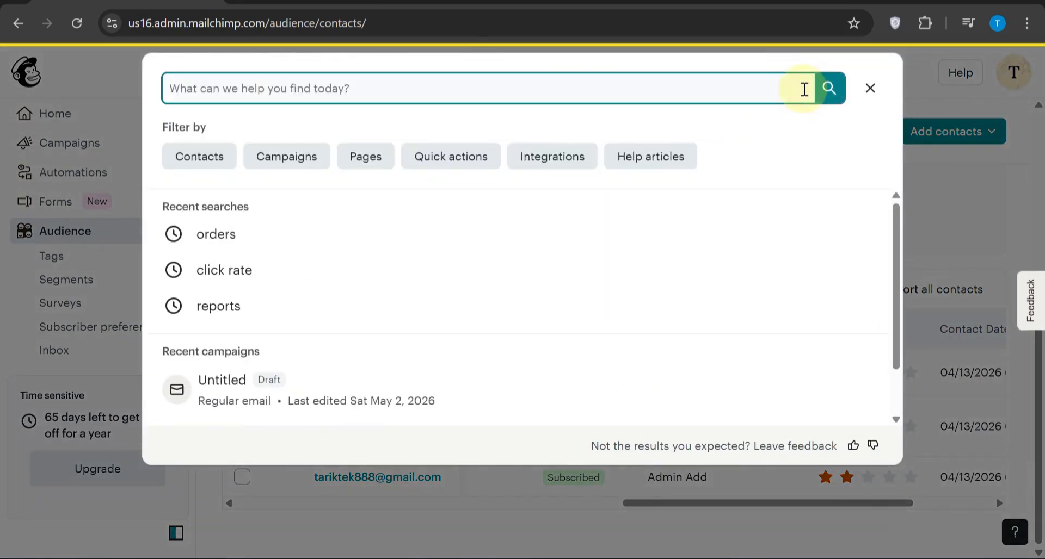
{"action": "type", "text": "groups"}
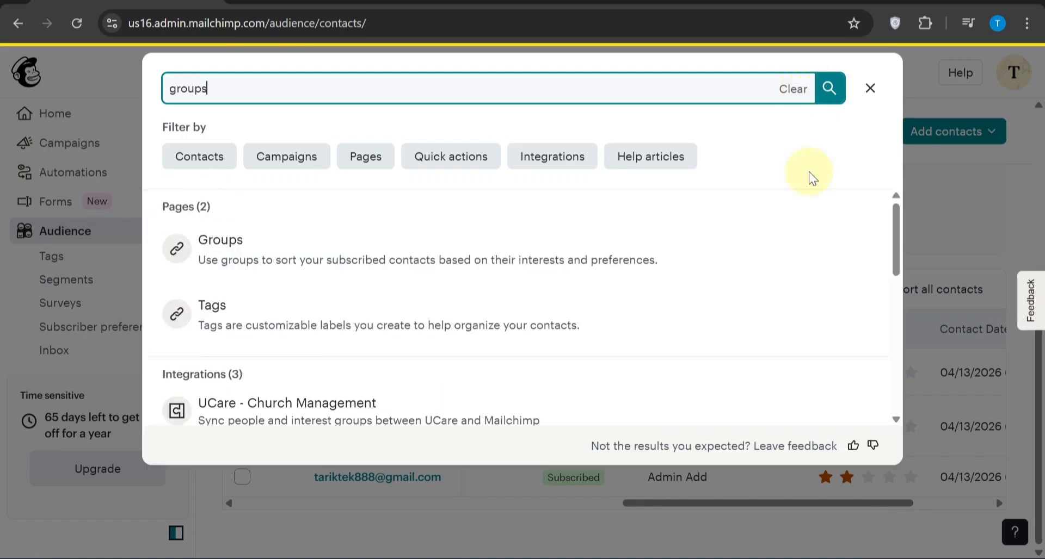
{"action": "left_click", "coordinate": [408, 270]}
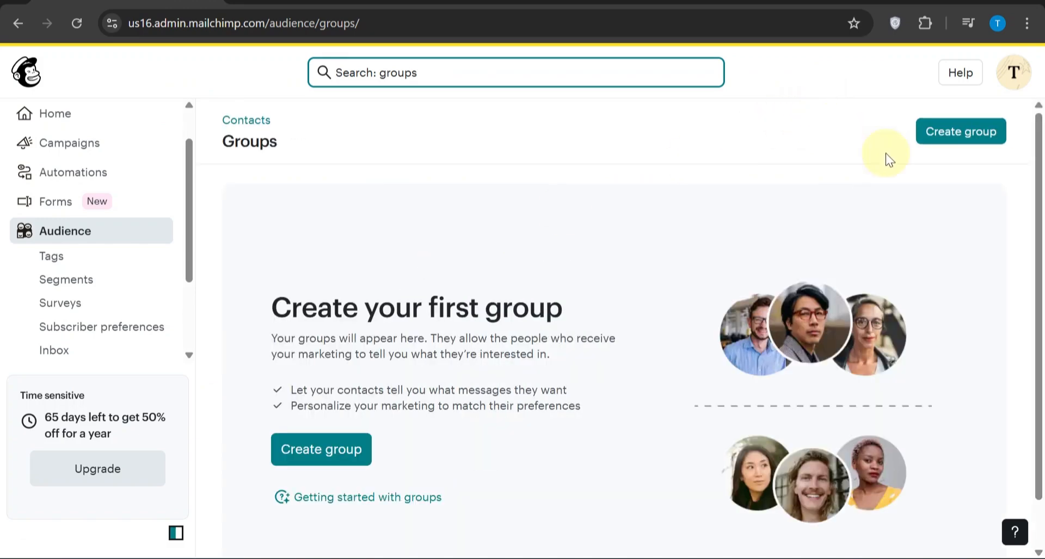
Start a new group shown as checkboxes on the signup form, with the group category "intersst".
{"action": "left_click", "coordinate": [945, 134]}
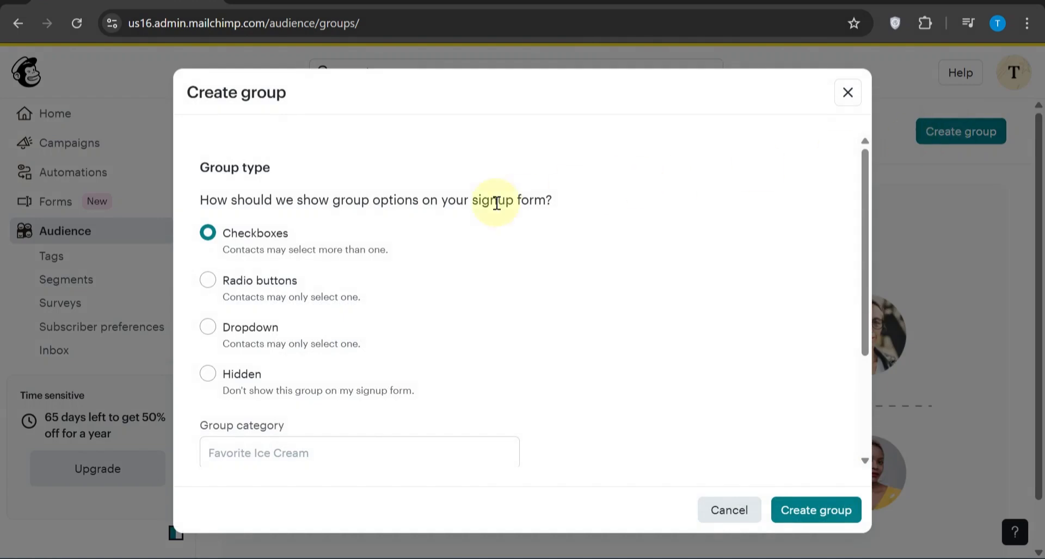
{"action": "scroll", "coordinate": [368, 229], "scroll_direction": "down", "scroll_amount": 1}
{"action": "scroll", "coordinate": [368, 228], "scroll_direction": "up", "scroll_amount": 1}
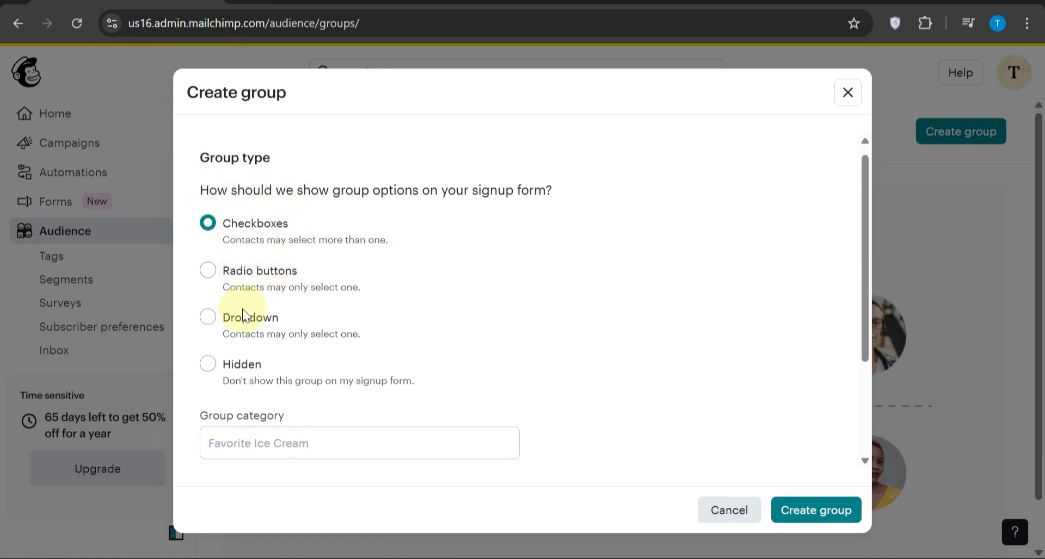
{"action": "scroll", "coordinate": [243, 315], "scroll_direction": "down", "scroll_amount": 2}
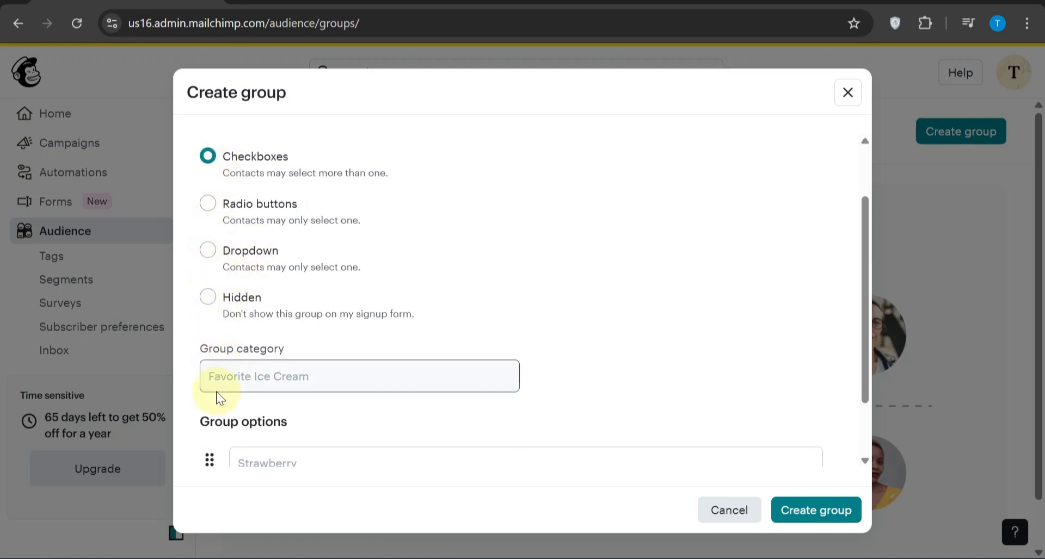
{"action": "scroll", "coordinate": [217, 392], "scroll_direction": "down", "scroll_amount": 1}
{"action": "scroll", "coordinate": [216, 392], "scroll_direction": "up", "scroll_amount": 1}
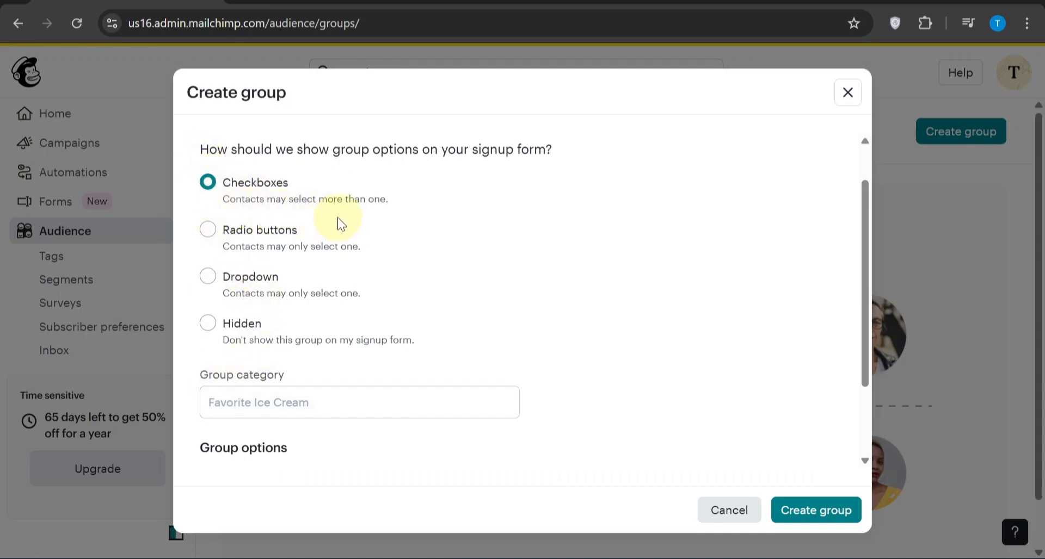
{"action": "left_click", "coordinate": [241, 401]}
{"action": "type", "text": "inters"}
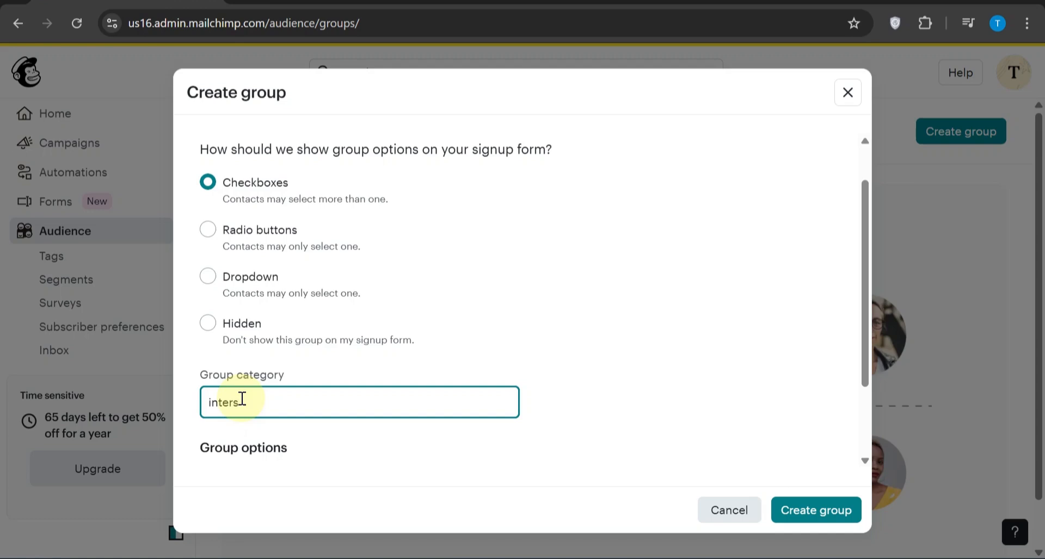
{"action": "type", "text": "st"}
{"action": "scroll", "coordinate": [241, 401], "scroll_direction": "down", "scroll_amount": 2}
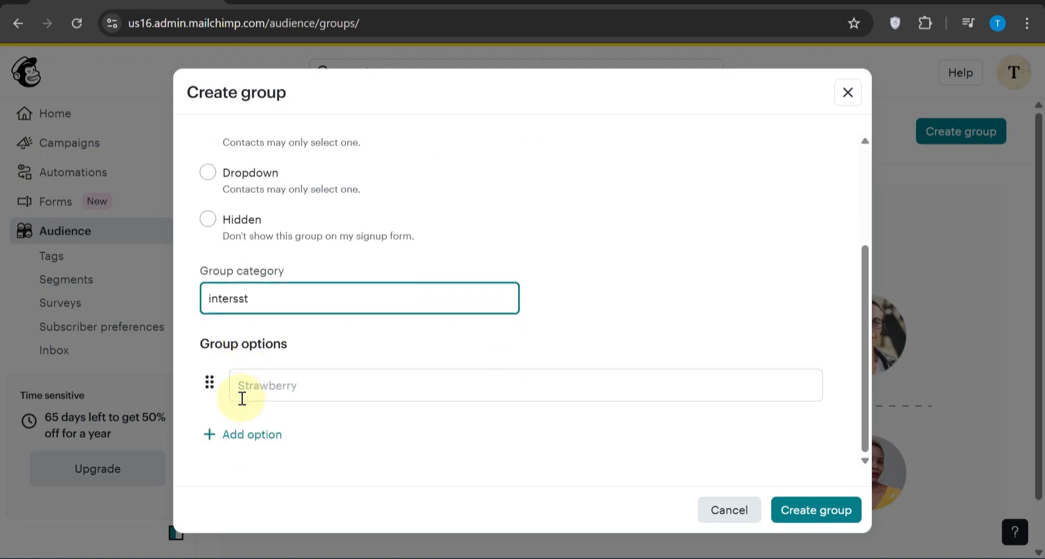
Enter "update" as the group option and create the group.
{"action": "left_click", "coordinate": [294, 385]}
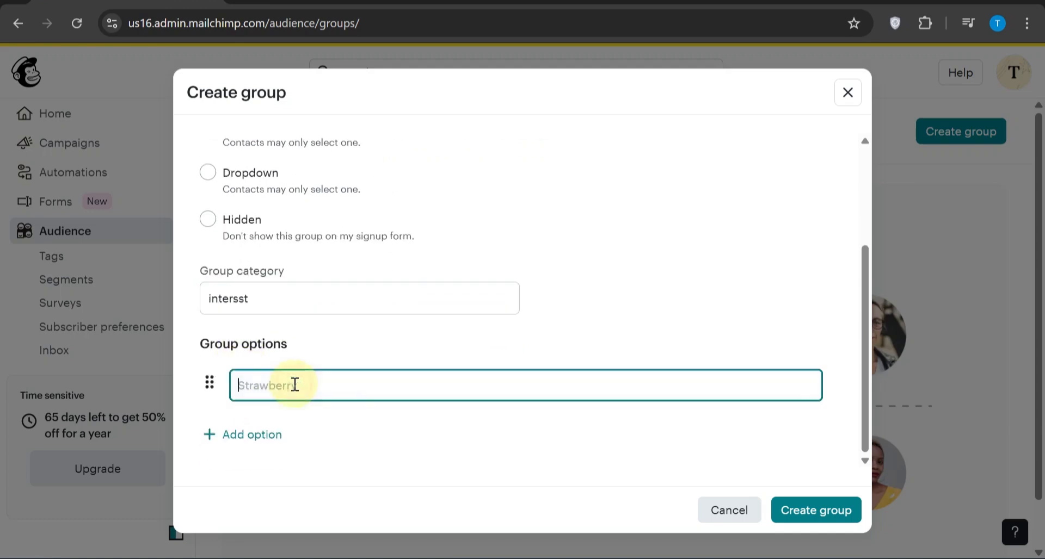
{"action": "type", "text": "update"}
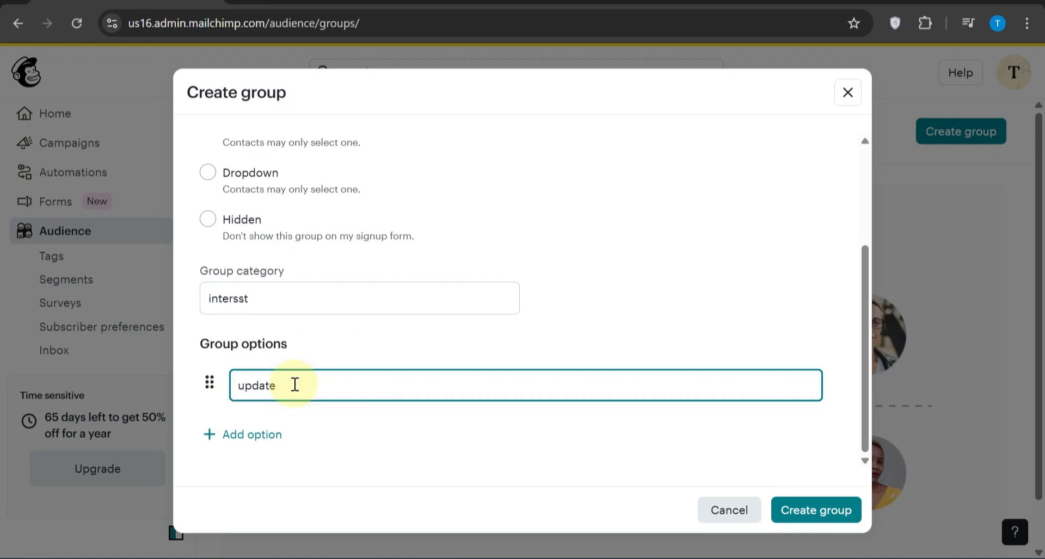
{"action": "left_click", "coordinate": [787, 509]}
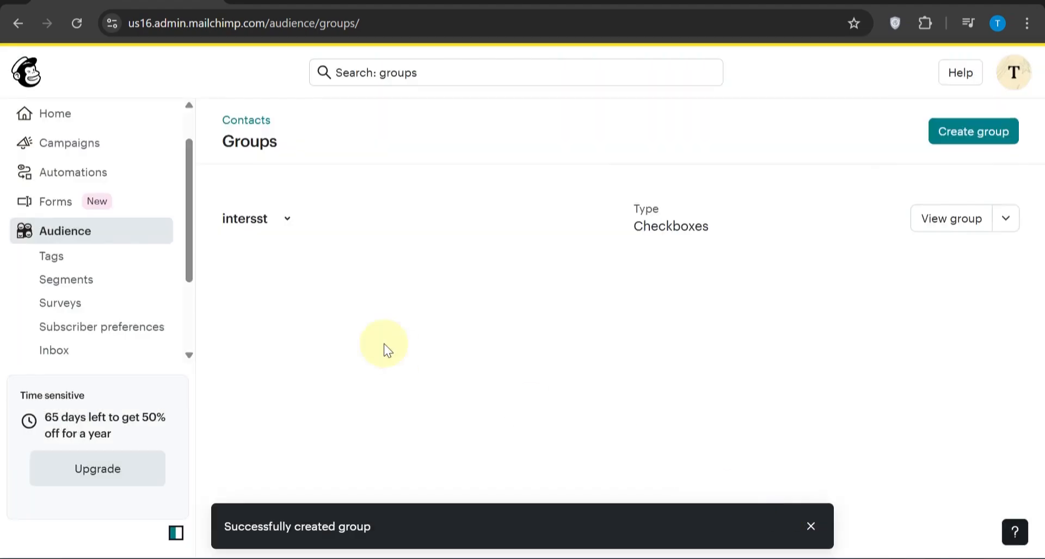
Add the first contact in the audience to the "update" option of the "intersst" group.
{"action": "left_click", "coordinate": [83, 233]}
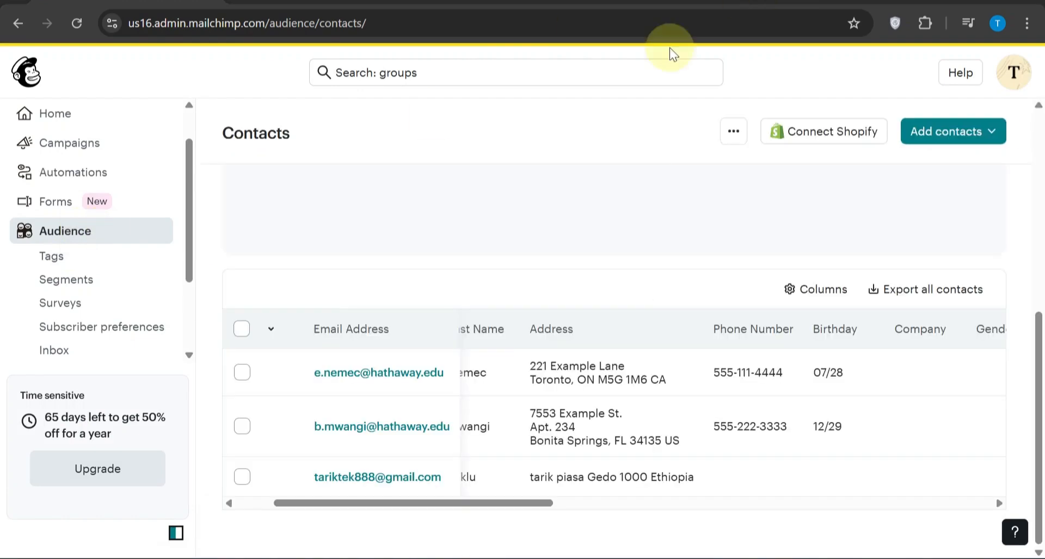
{"action": "left_click", "coordinate": [242, 373]}
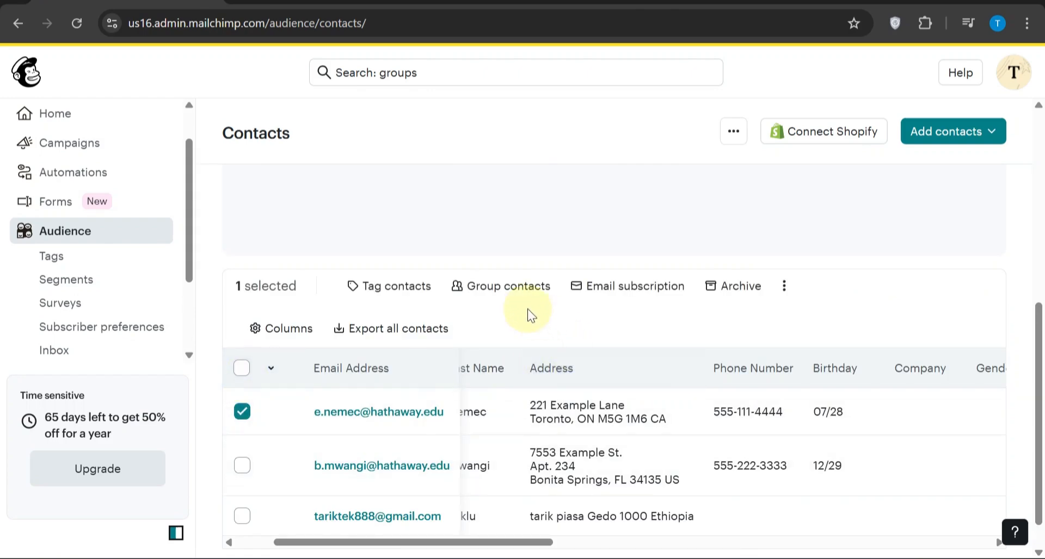
{"action": "left_click", "coordinate": [487, 290]}
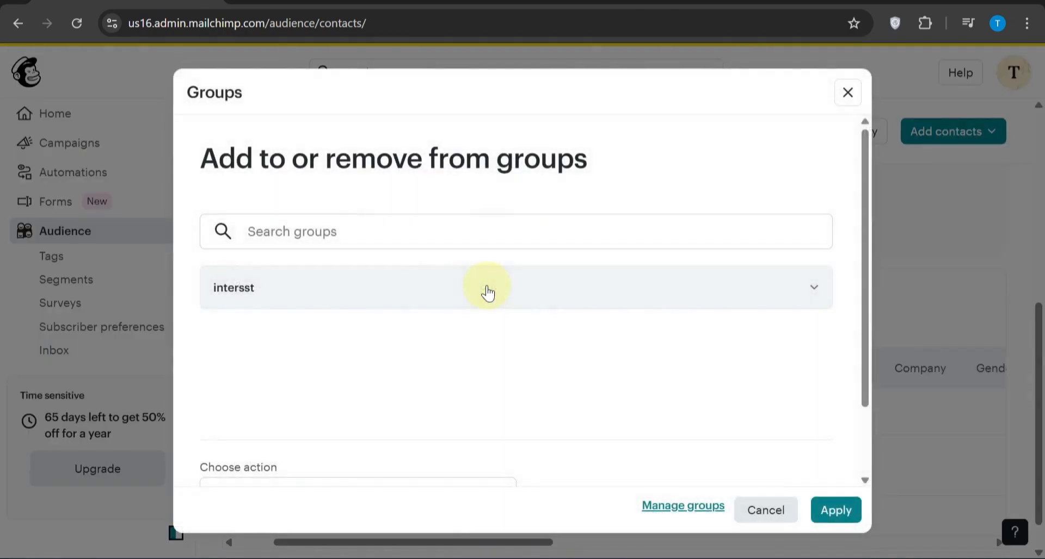
{"action": "left_click", "coordinate": [232, 306]}
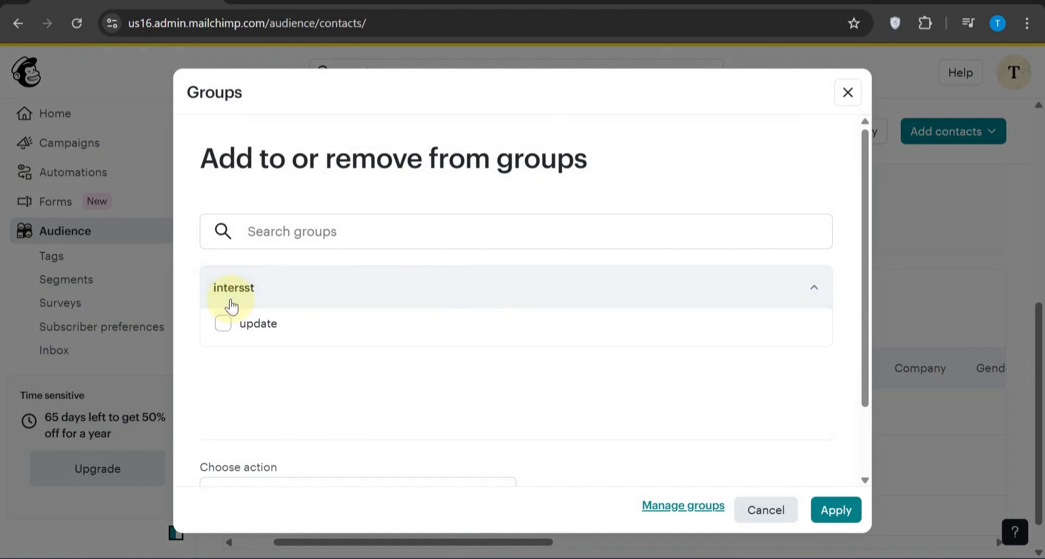
{"action": "left_click", "coordinate": [224, 323]}
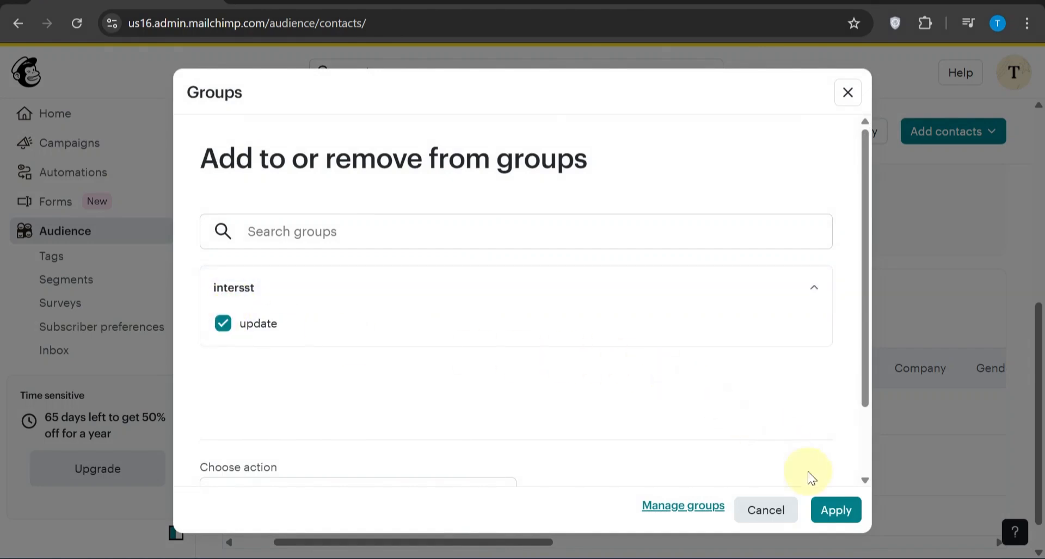
{"action": "left_click", "coordinate": [835, 508]}
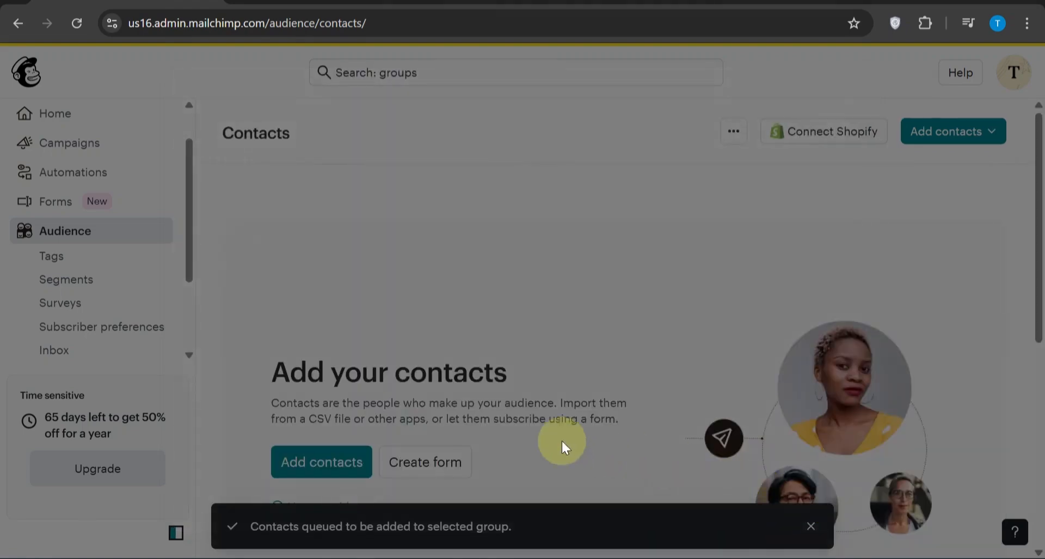
Check the first contact's "intersst" group entry in the contact table and examine the tags, email marketing, source and rating columns.
{"action": "scroll", "coordinate": [394, 395], "scroll_direction": "down", "scroll_amount": 7}
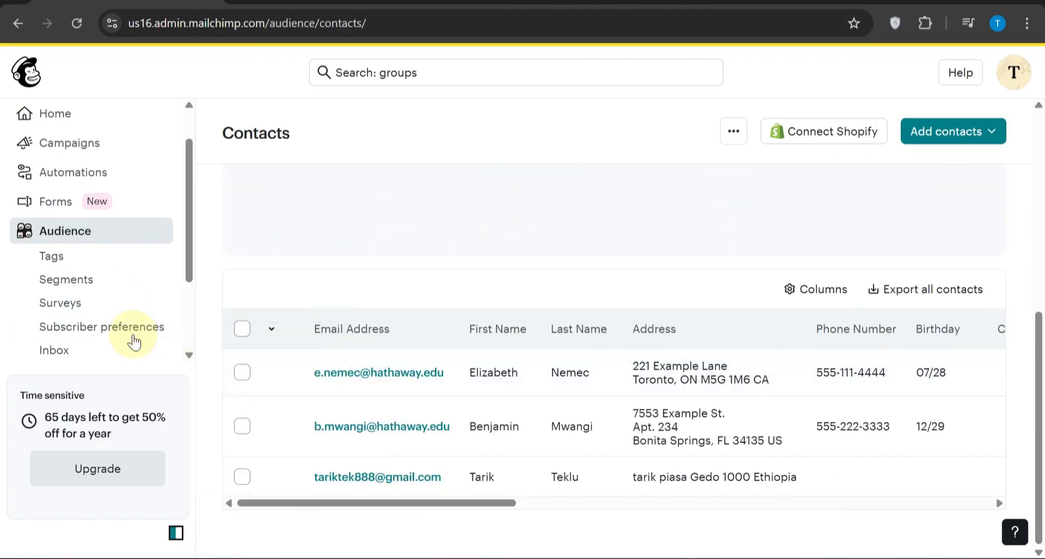
{"action": "scroll", "coordinate": [131, 341], "scroll_direction": "down", "scroll_amount": 1}
{"action": "scroll", "coordinate": [130, 341], "scroll_direction": "down", "scroll_amount": 1}
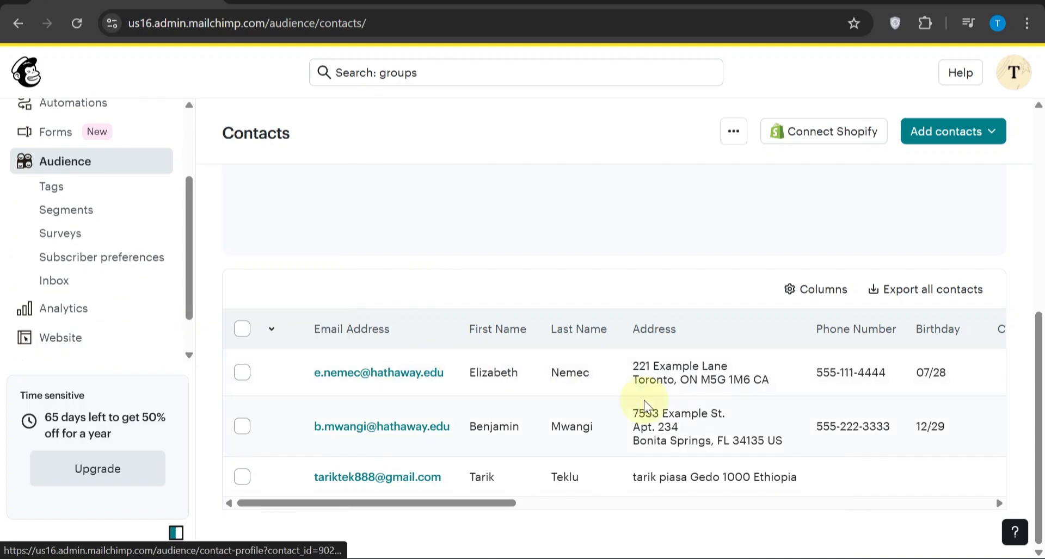
{"action": "scroll", "coordinate": [660, 403], "scroll_direction": "right", "scroll_amount": 8}
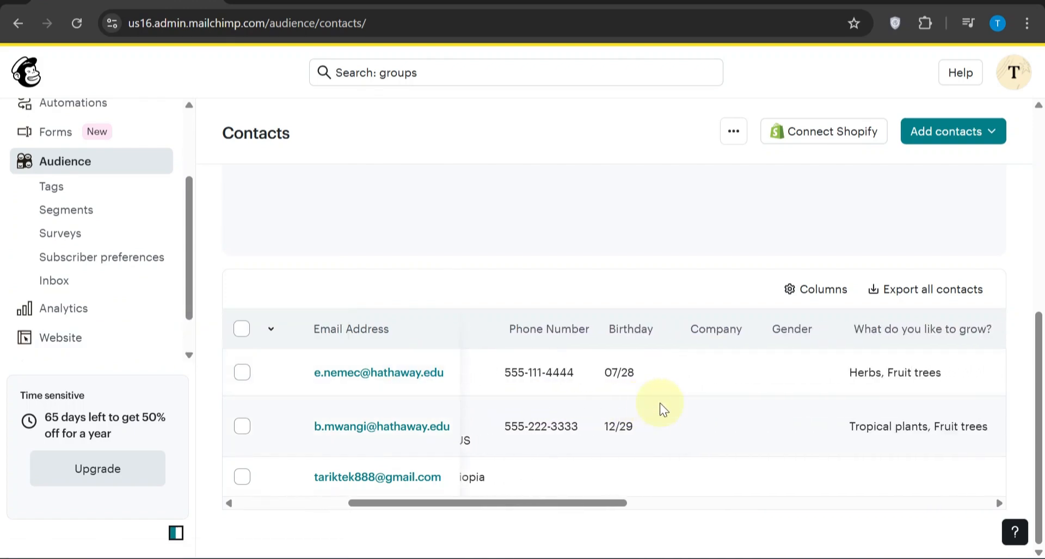
{"action": "scroll", "coordinate": [659, 403], "scroll_direction": "right", "scroll_amount": 7}
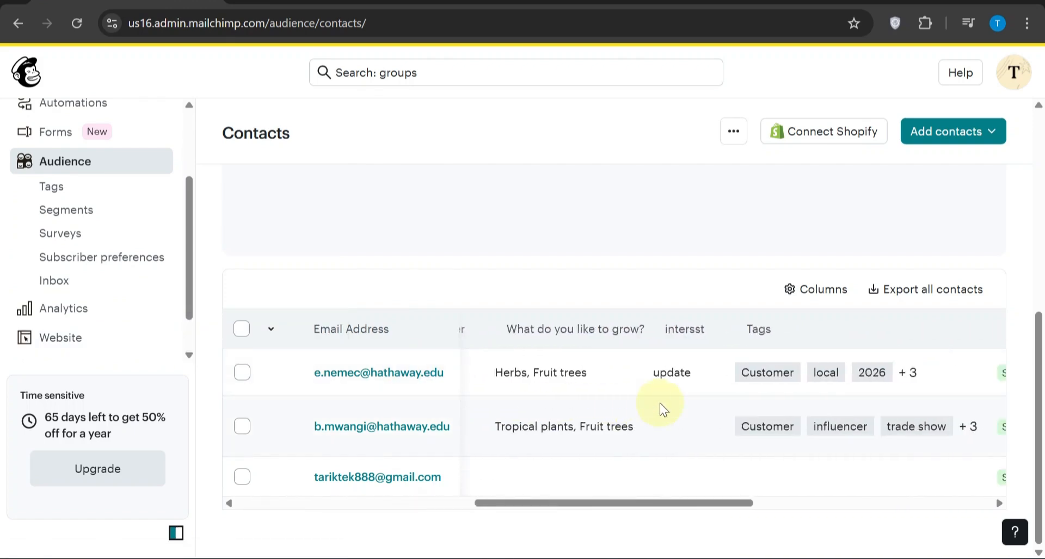
{"action": "scroll", "coordinate": [660, 403], "scroll_direction": "right", "scroll_amount": 7}
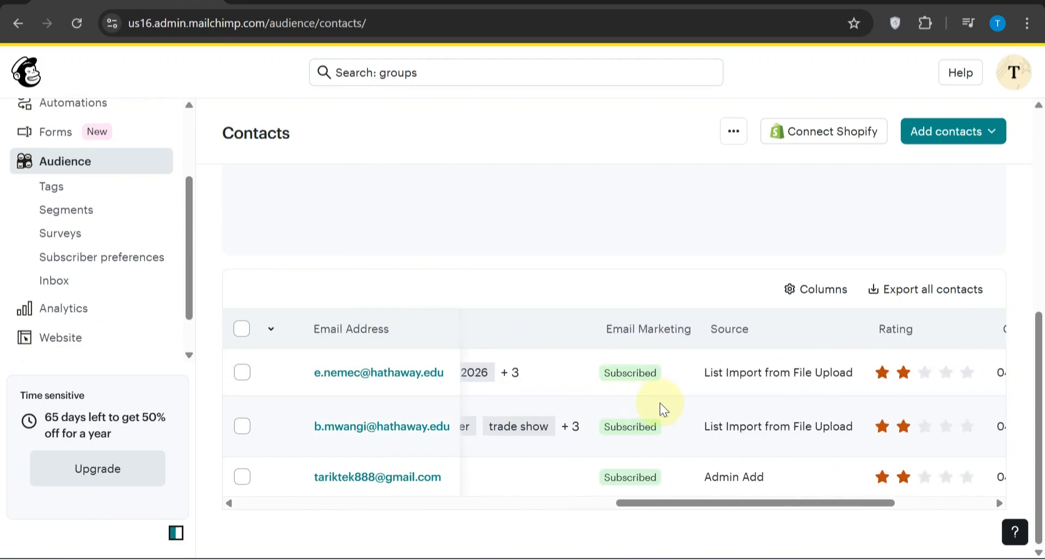
{"action": "scroll", "coordinate": [659, 403], "scroll_direction": "right", "scroll_amount": 4}
{"action": "scroll", "coordinate": [660, 403], "scroll_direction": "left", "scroll_amount": 20}
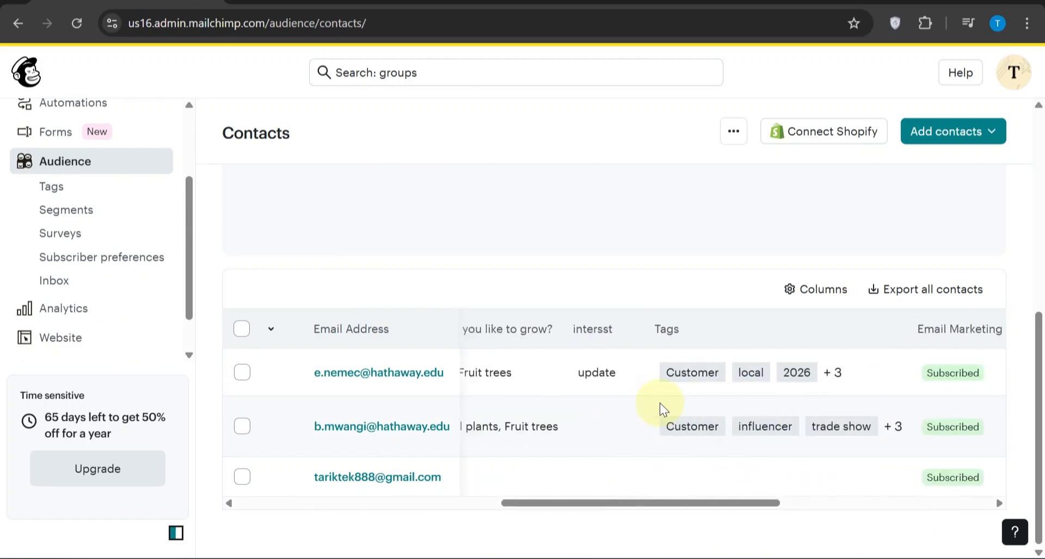